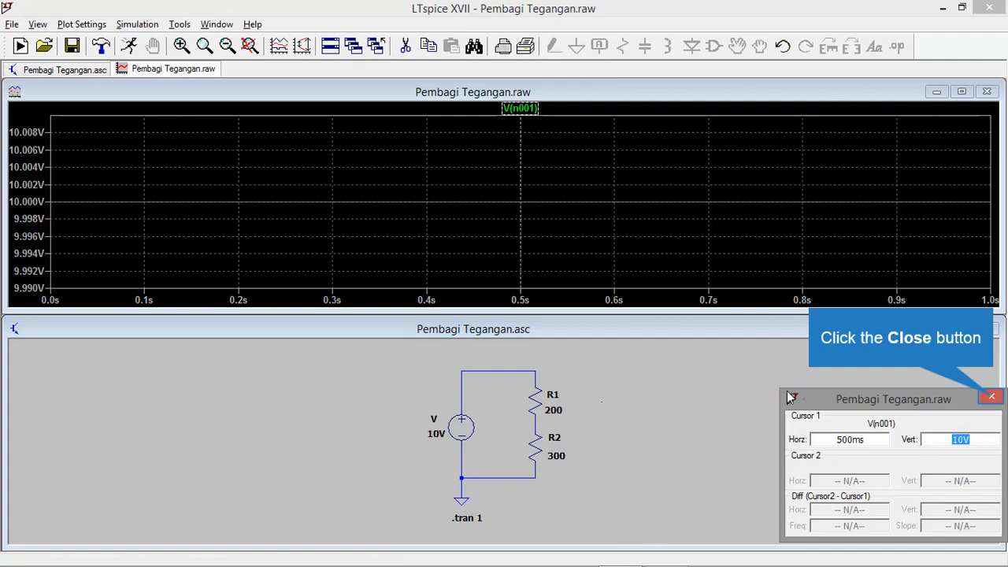
Plot the voltage across R1 by probing from its upper node to the node between R1 and R2.
{"action": "left_click", "coordinate": [993, 399]}
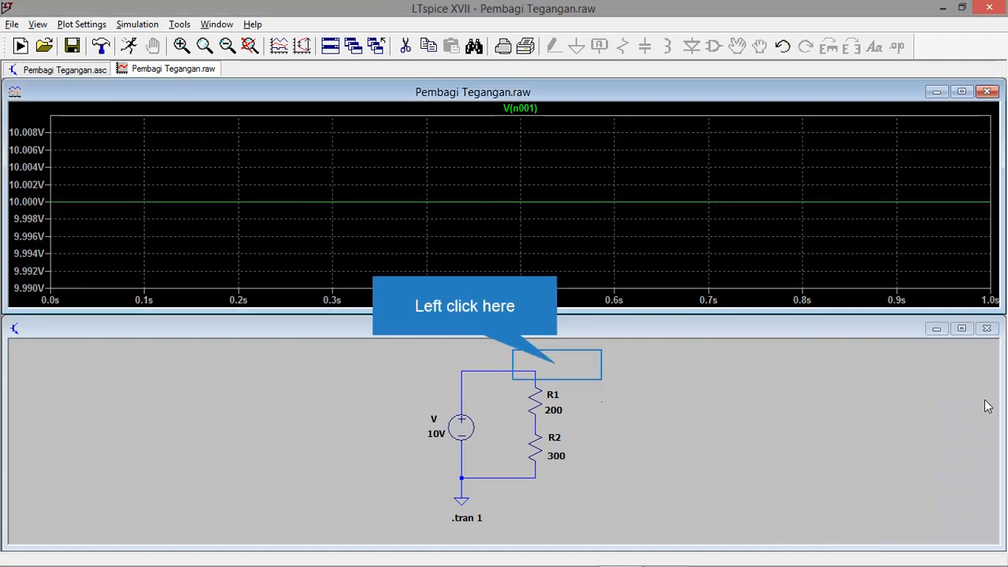
{"action": "left_click", "coordinate": [556, 366]}
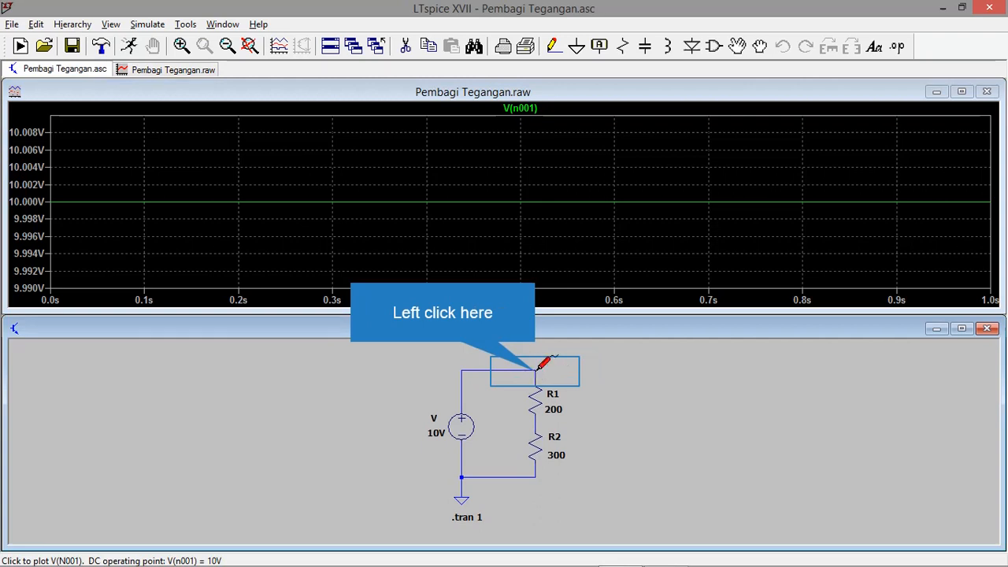
{"action": "left_click", "coordinate": [539, 369]}
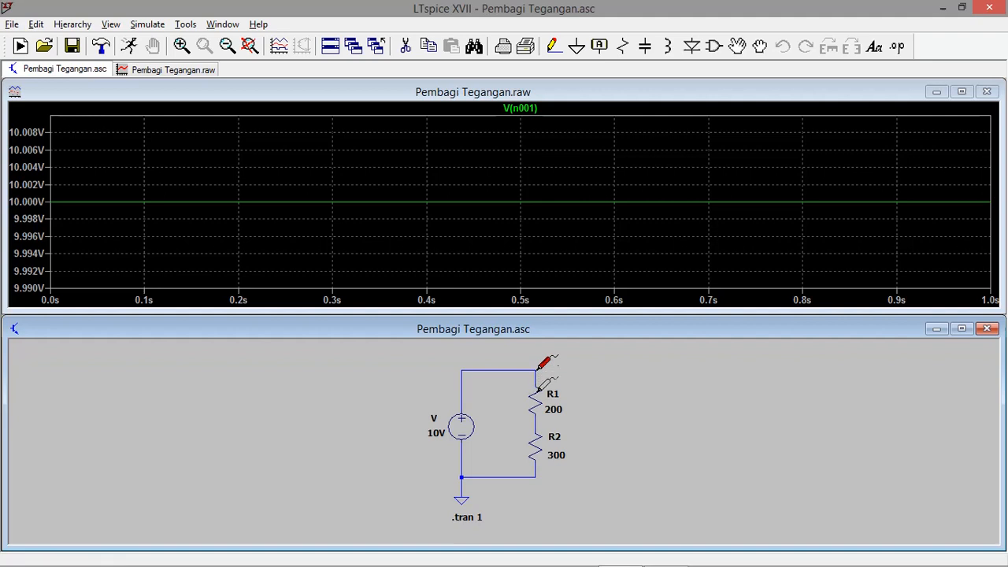
{"action": "left_click_drag", "start_coordinate": [538, 388], "coordinate": [539, 419]}
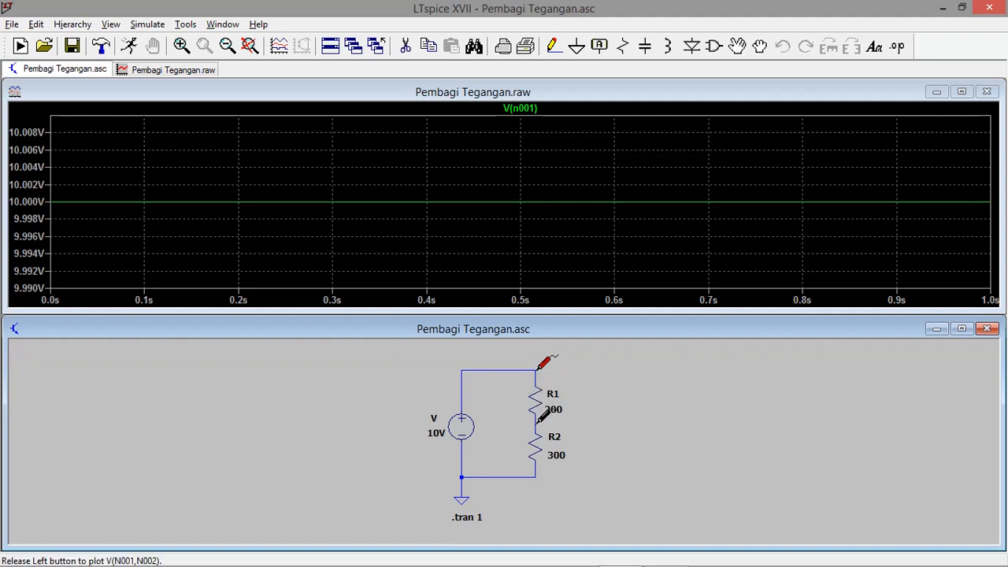
{"action": "left_click_drag", "start_coordinate": [540, 419], "coordinate": [539, 419]}
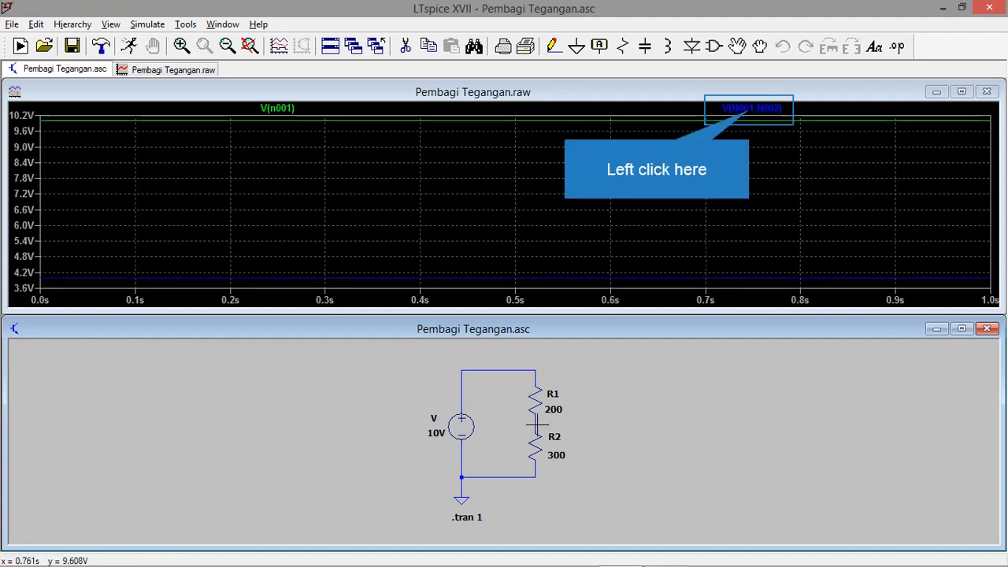
Attach a cursor to the V(N001,N002) trace, read its vertical value, and close the cursor readout.
{"action": "left_click", "coordinate": [757, 110]}
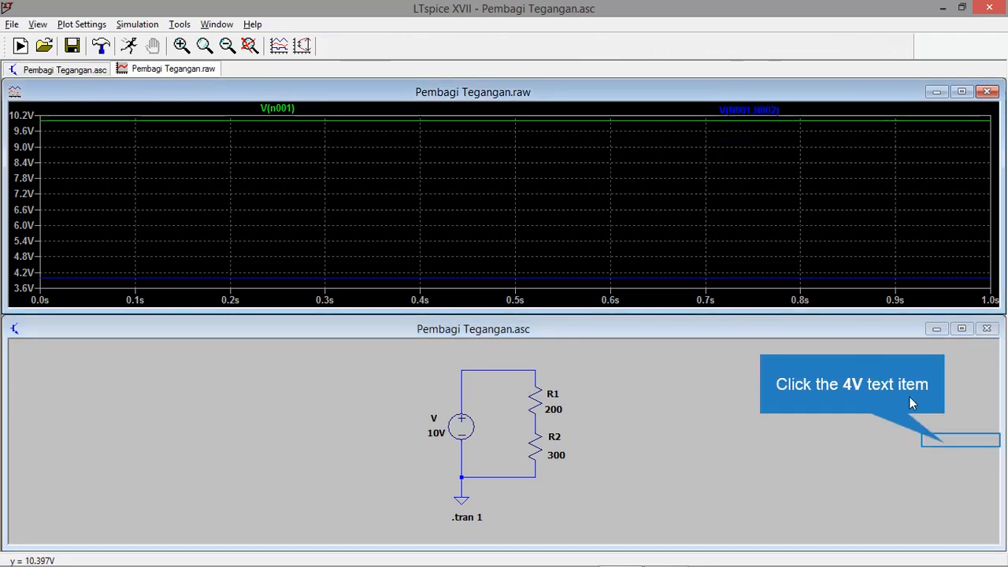
{"action": "left_click", "coordinate": [946, 444]}
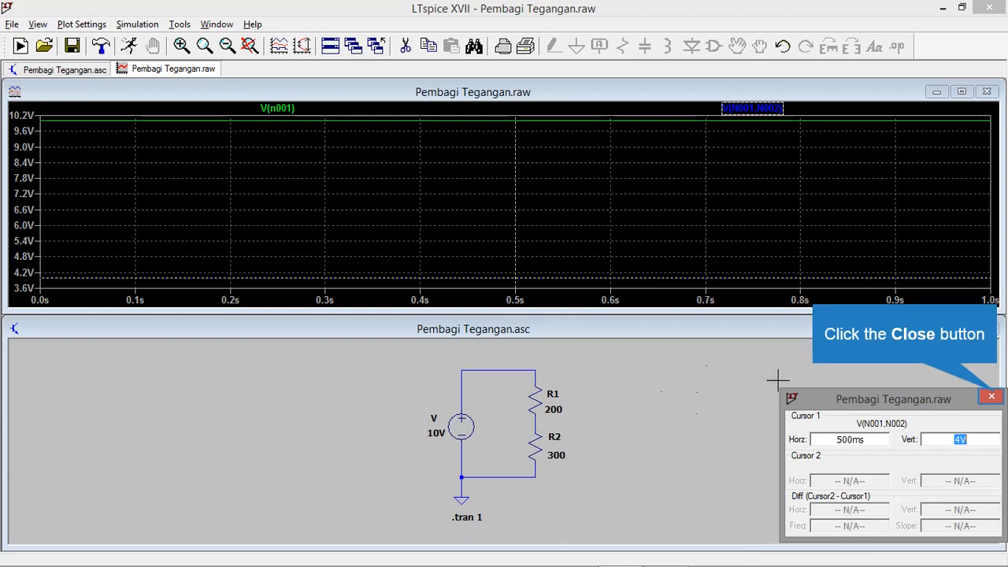
{"action": "left_click", "coordinate": [991, 396]}
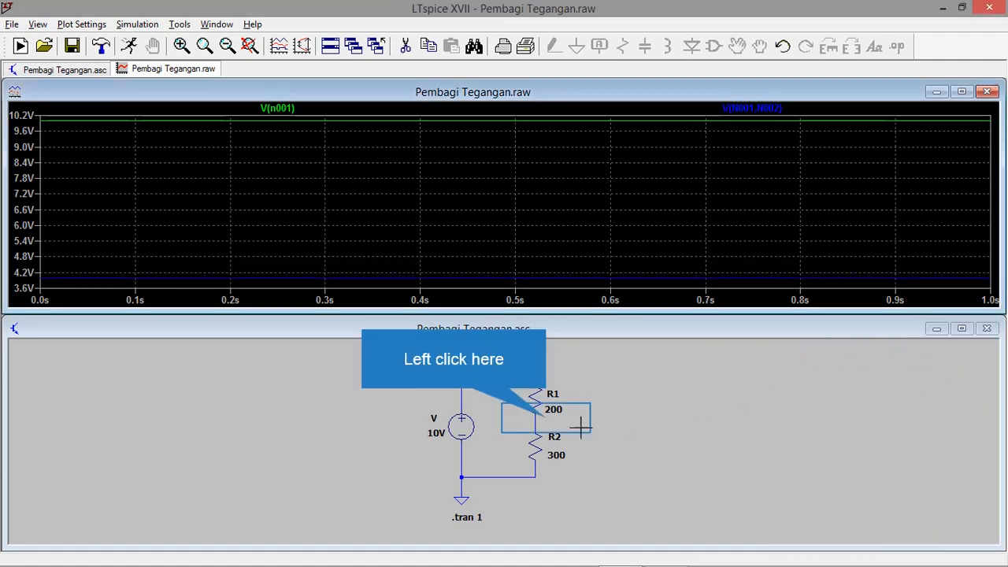
Plot the voltage across R2 by probing from the node between the resistors to the lower wire.
{"action": "left_click", "coordinate": [547, 418]}
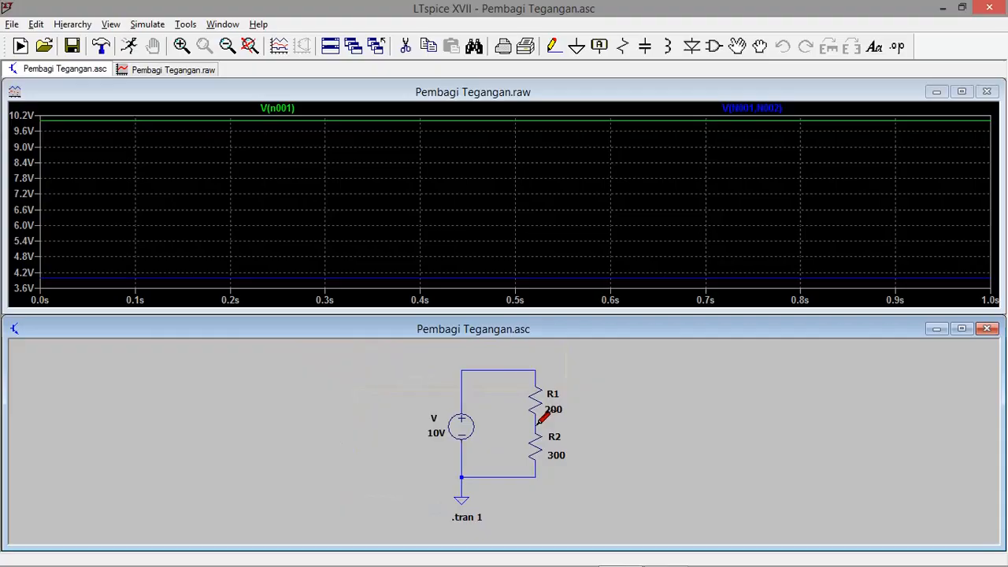
{"action": "left_click", "coordinate": [540, 422]}
{"action": "left_click_drag", "start_coordinate": [540, 422], "coordinate": [539, 472]}
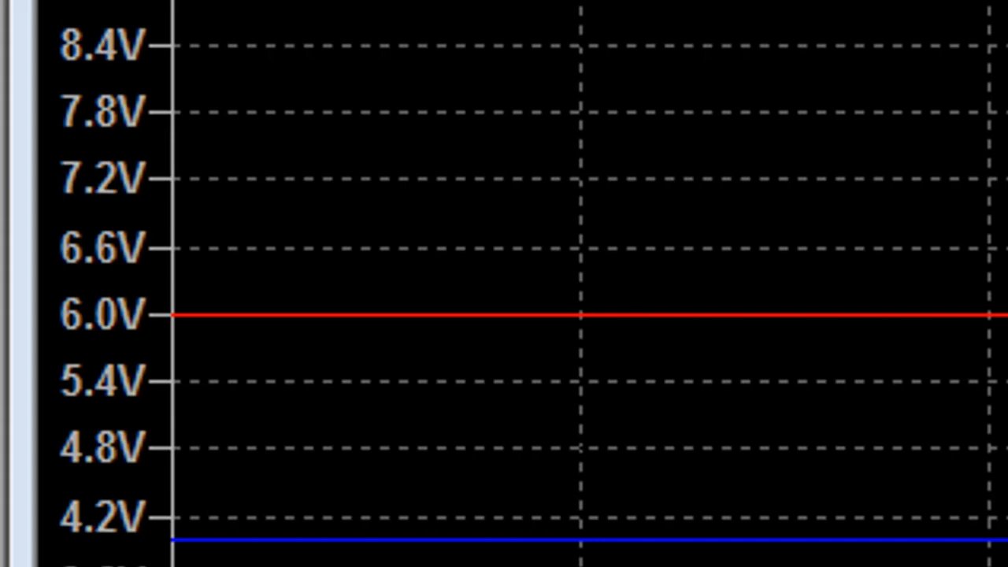
Attach a cursor to the V(n002) trace, read its vertical value, and close the cursor readout.
{"action": "left_click", "coordinate": [843, 108]}
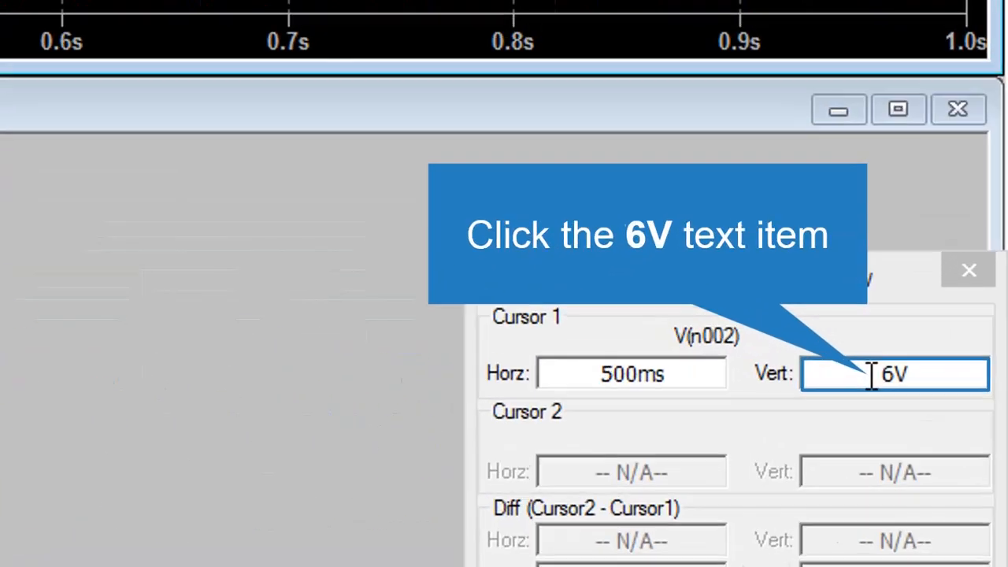
{"action": "left_click", "coordinate": [952, 438]}
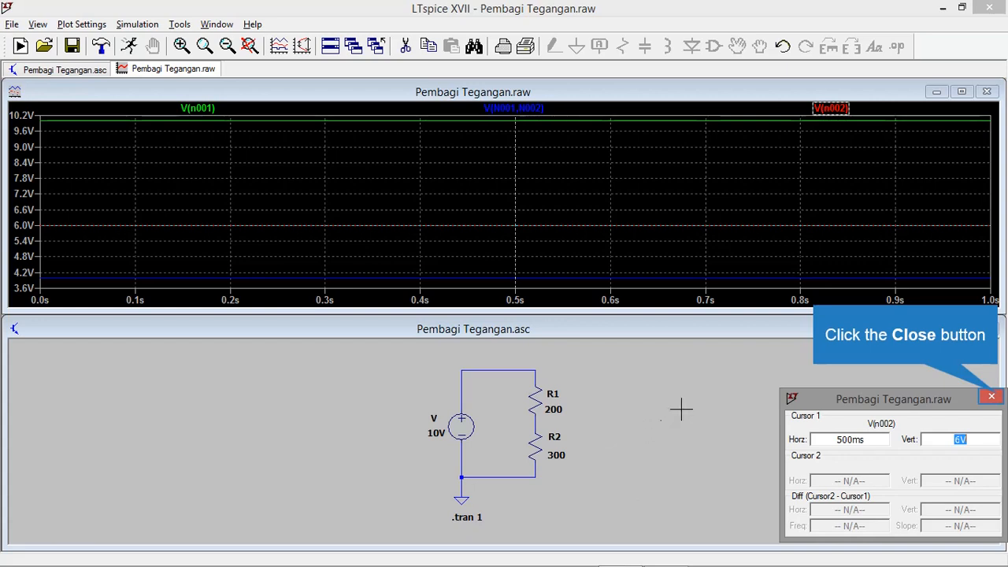
{"action": "left_click", "coordinate": [990, 397]}
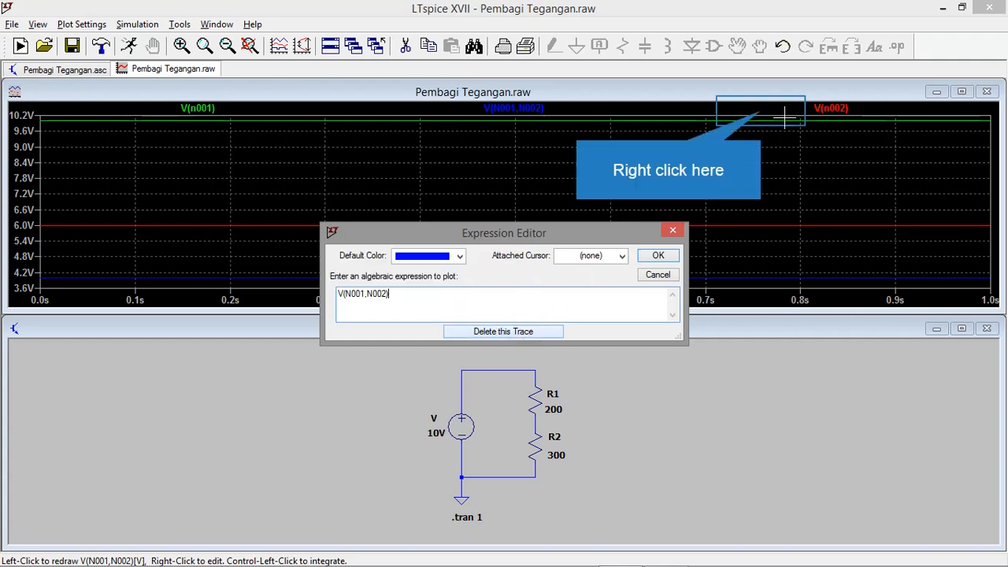
Delete the V(N001,N002), V(n002) and V(n001) traces from the waveform plot.
{"action": "right_click", "coordinate": [759, 110]}
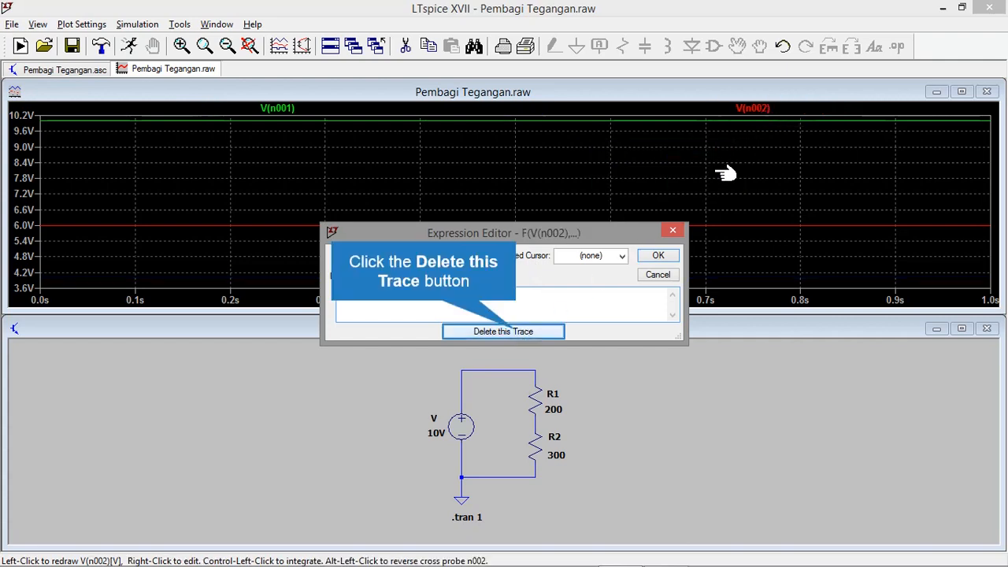
{"action": "left_click", "coordinate": [519, 332]}
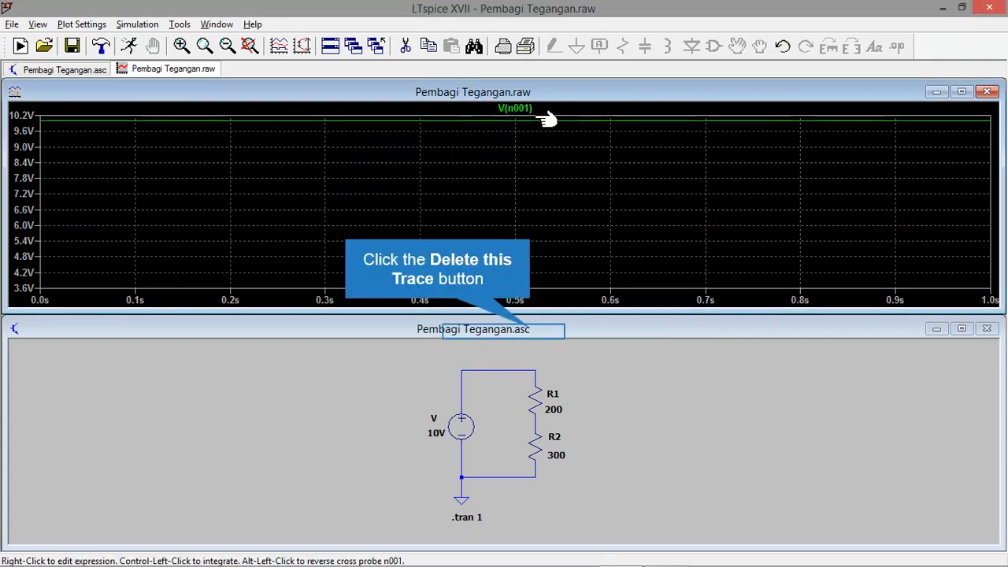
{"action": "left_click", "coordinate": [542, 318]}
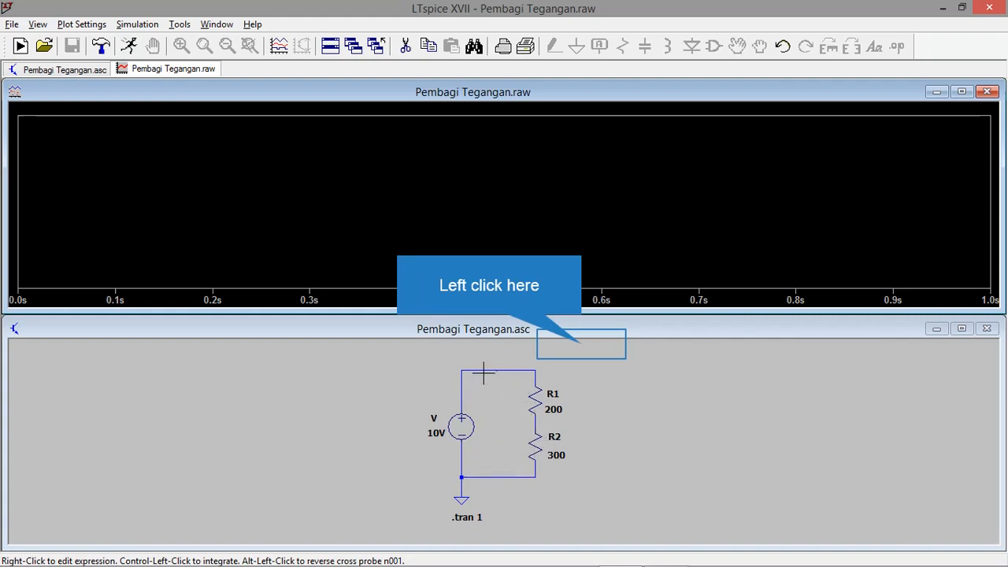
Plot the source voltage V(n001) from the circuit's upper wire and read its value with a cursor.
{"action": "left_click", "coordinate": [576, 344]}
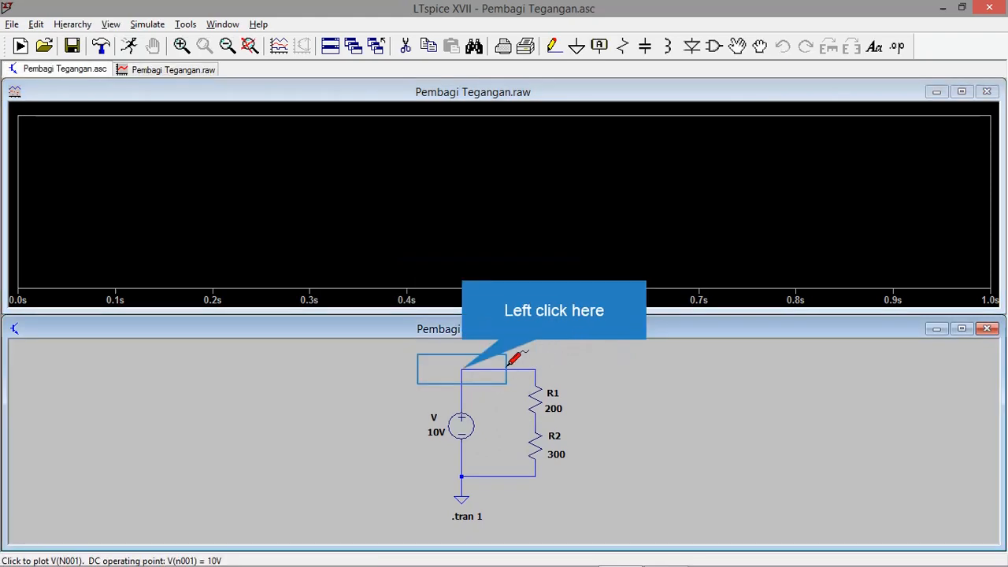
{"action": "left_click", "coordinate": [467, 363]}
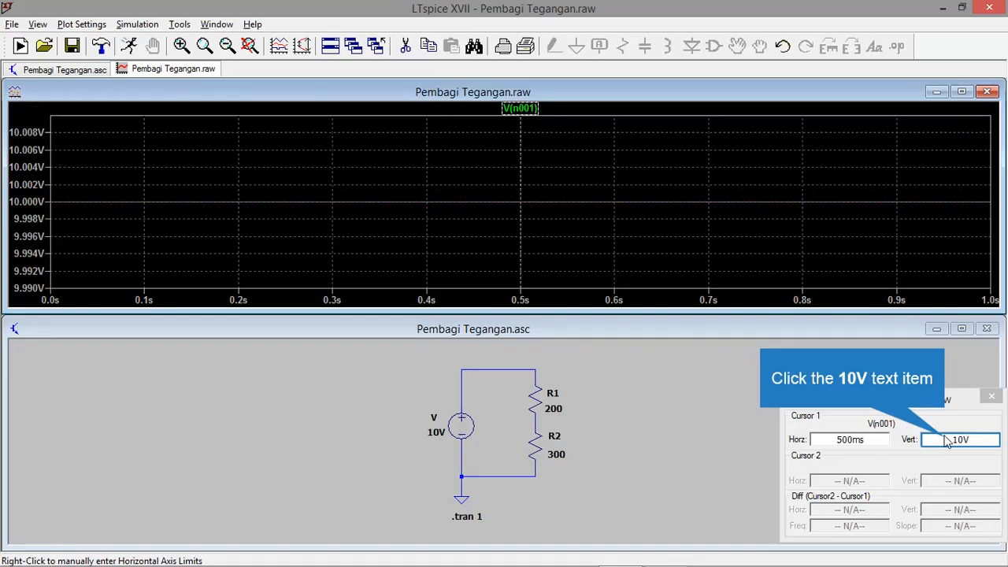
{"action": "left_click", "coordinate": [961, 440]}
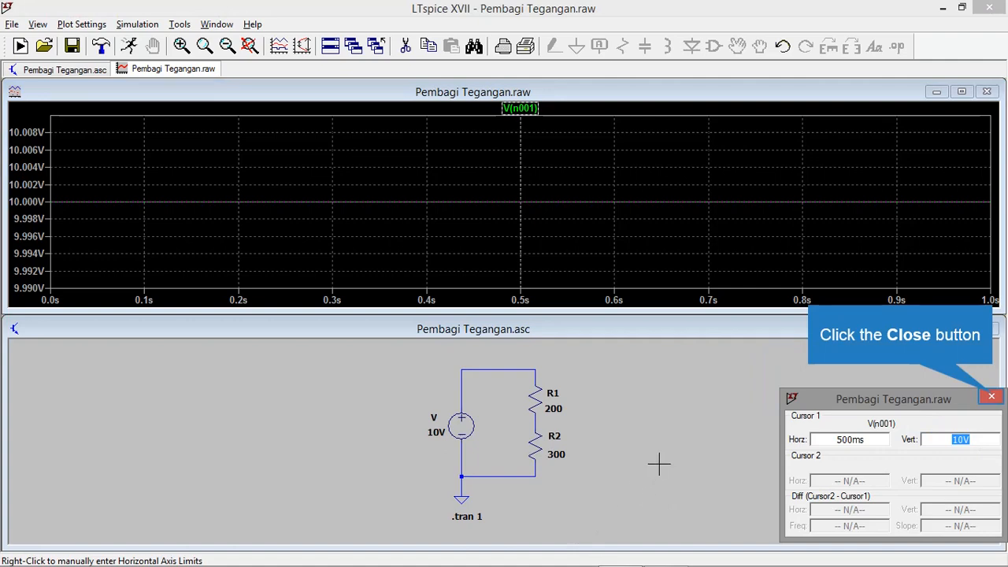
{"action": "left_click", "coordinate": [991, 396]}
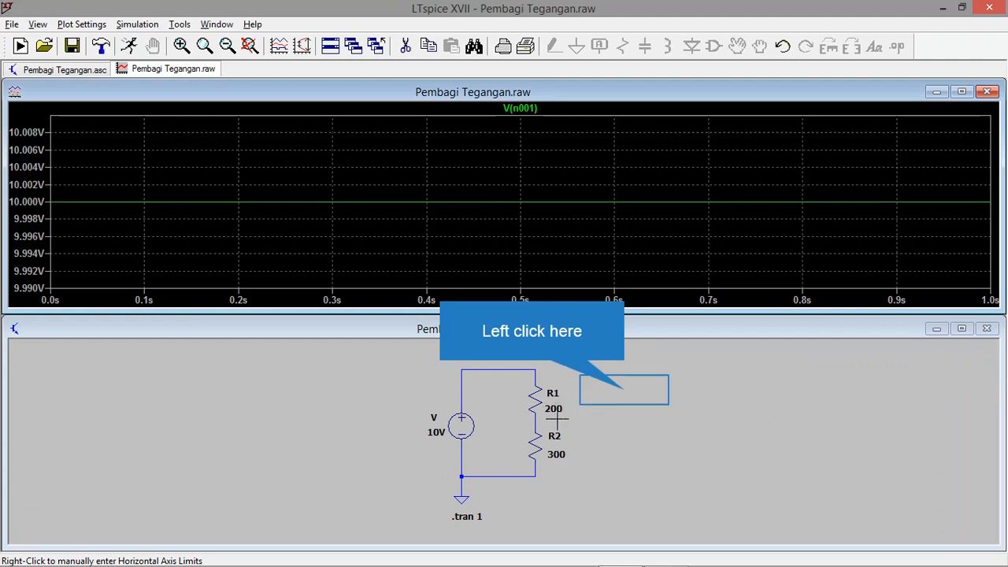
Plot the current through R1 and read the I(R1) trace's value with a cursor.
{"action": "left_click", "coordinate": [624, 389]}
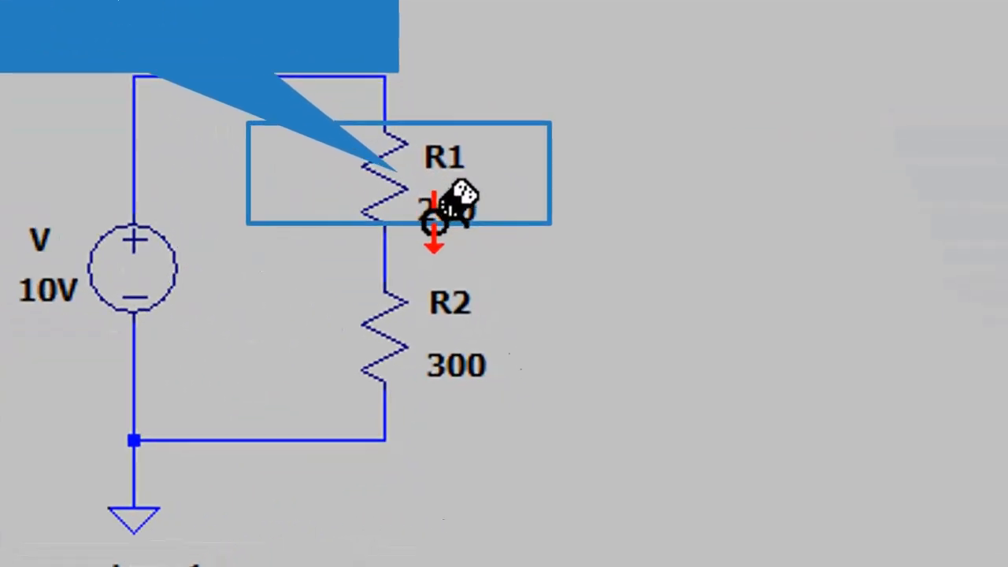
{"action": "left_click", "coordinate": [400, 173]}
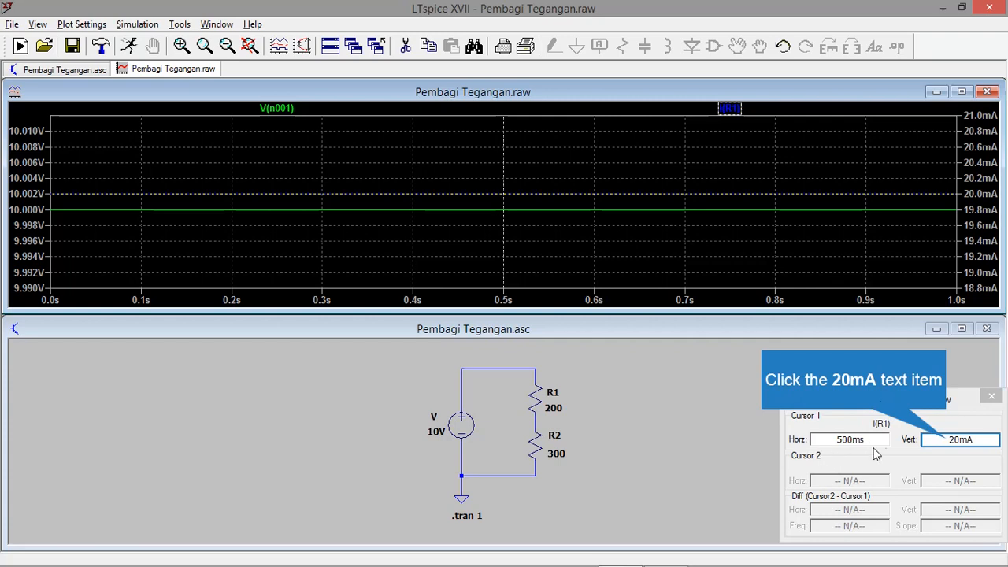
{"action": "left_click", "coordinate": [947, 441]}
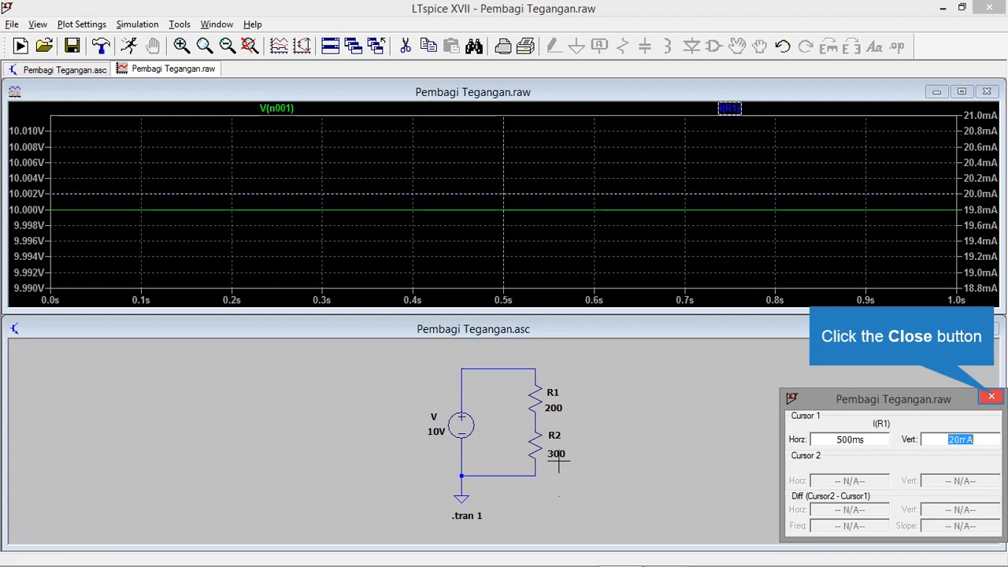
{"action": "left_click", "coordinate": [993, 395]}
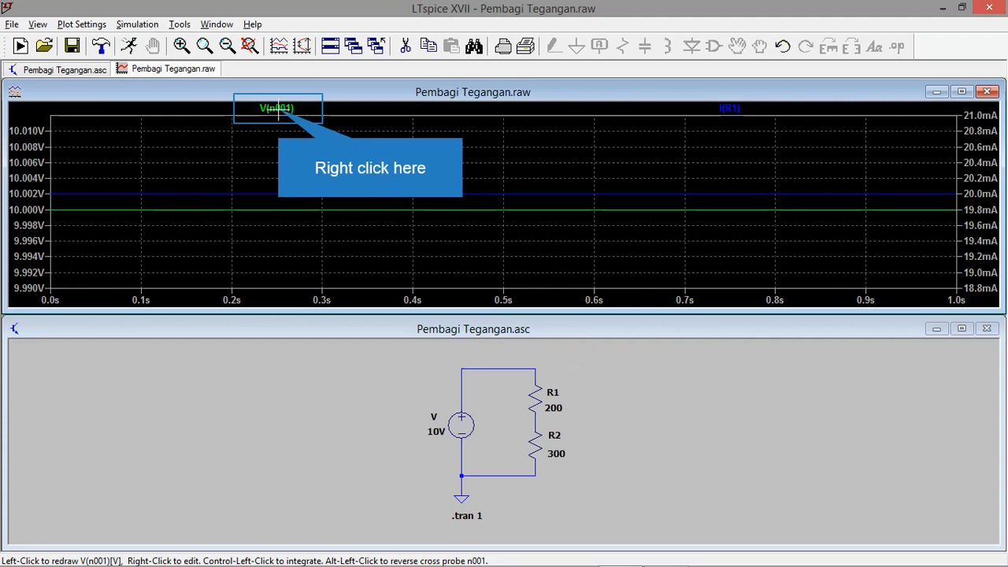
Change the V(n001) trace to red with the expression V(n001)/I(R1), and read its resistance value with a cursor.
{"action": "right_click", "coordinate": [277, 110]}
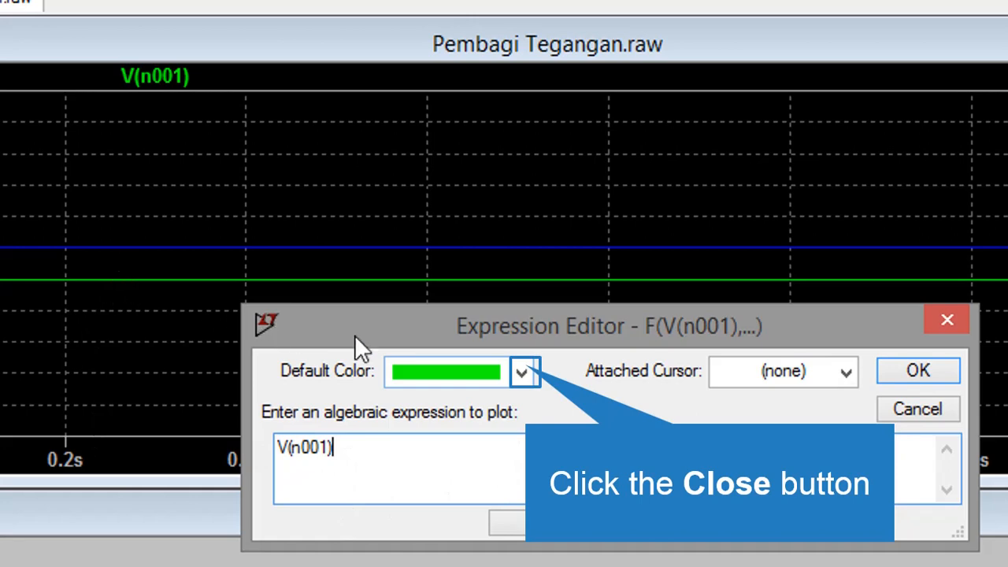
{"action": "left_click", "coordinate": [525, 370]}
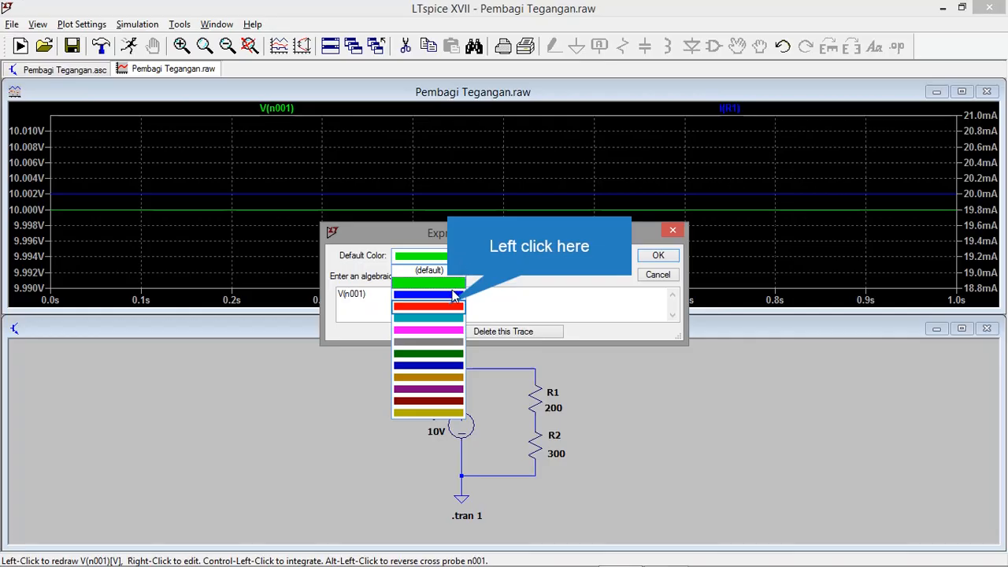
{"action": "left_click", "coordinate": [453, 307]}
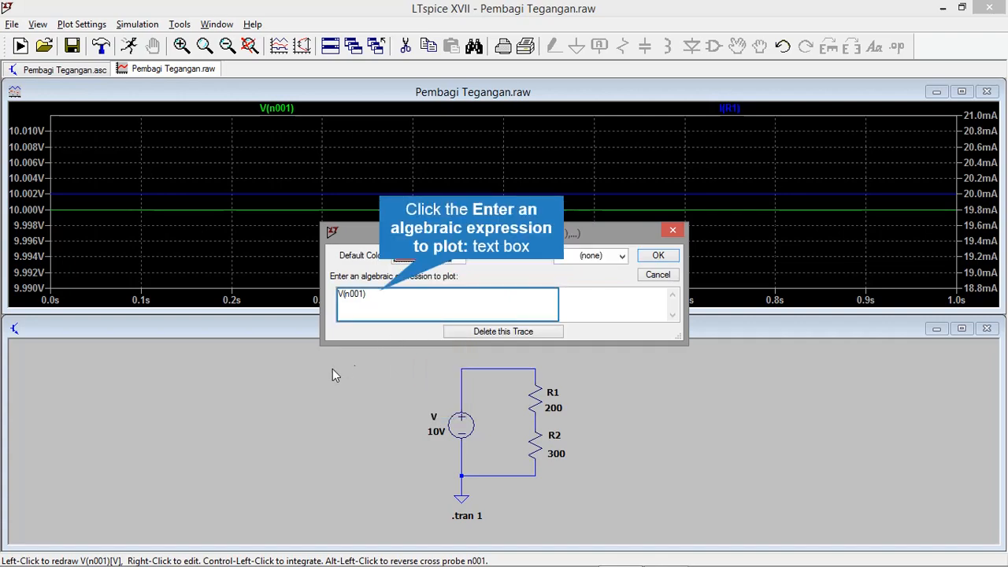
{"action": "left_click", "coordinate": [367, 310]}
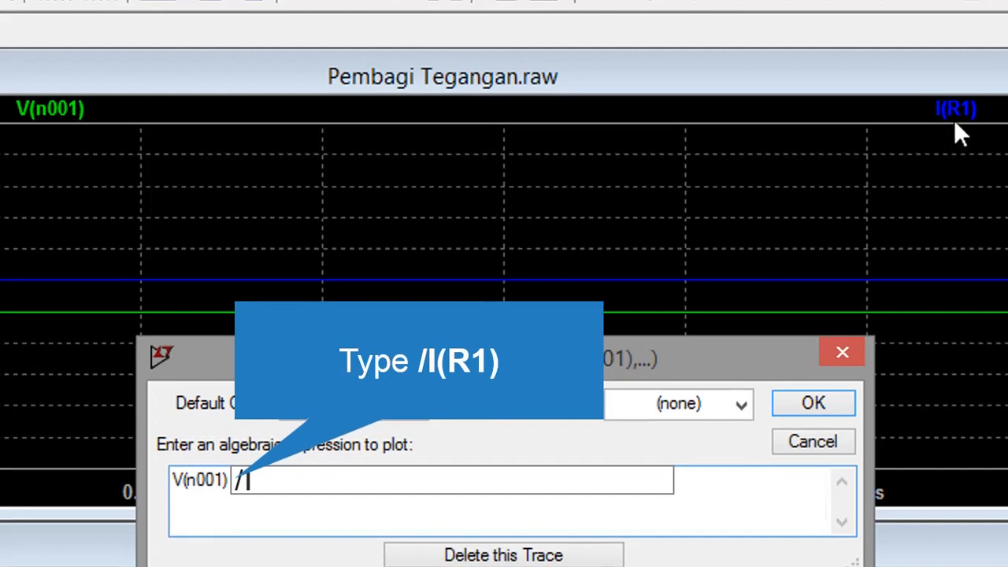
{"action": "type", "text": "I(R1)"}
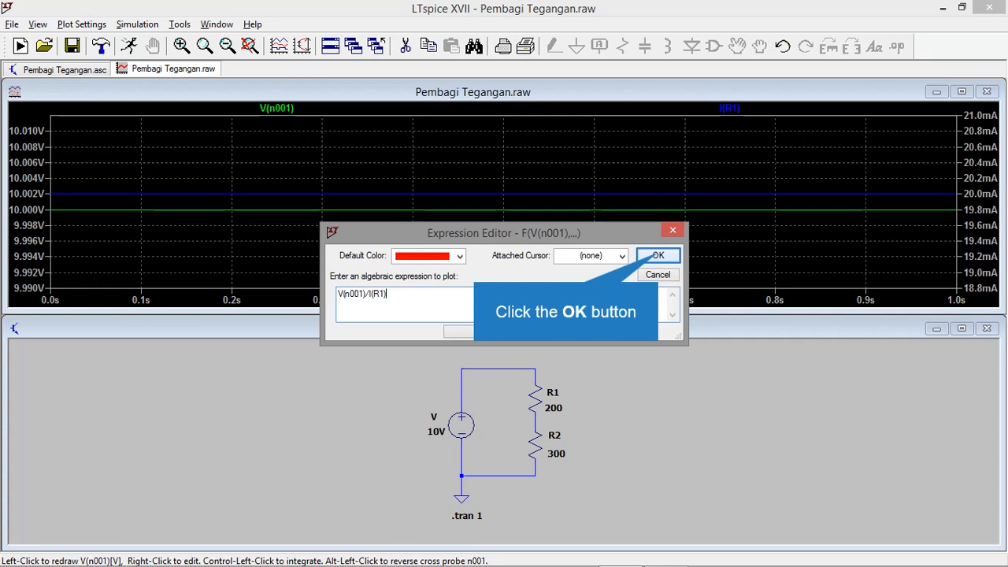
{"action": "left_click", "coordinate": [661, 255]}
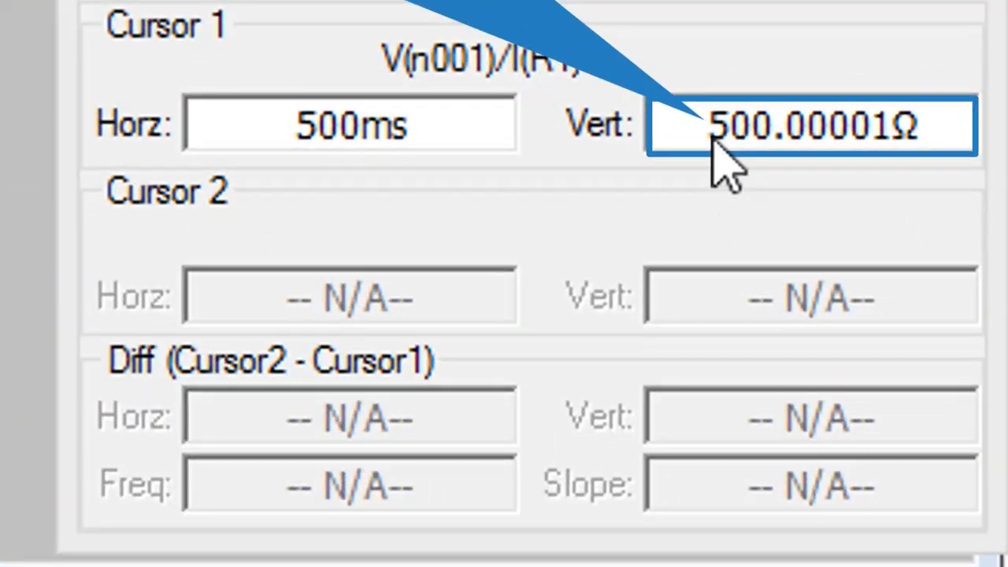
{"action": "left_click_drag", "start_coordinate": [709, 128], "coordinate": [1007, 111]}
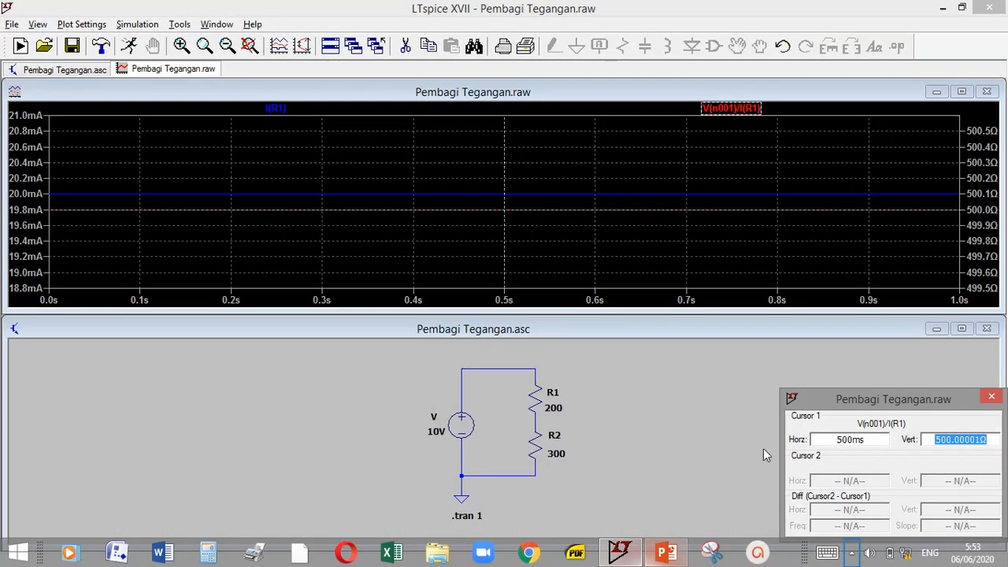